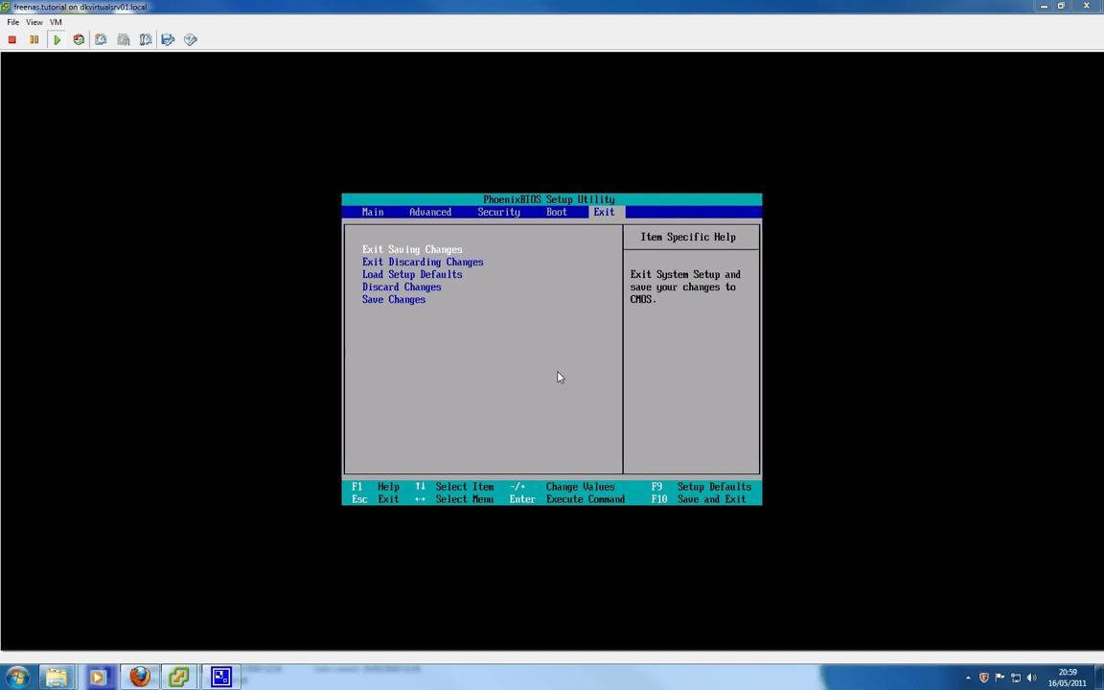
Browse the VM's BIOS pages, checking the Legacy Diskette A setting without changing it.
left_click(500, 393)
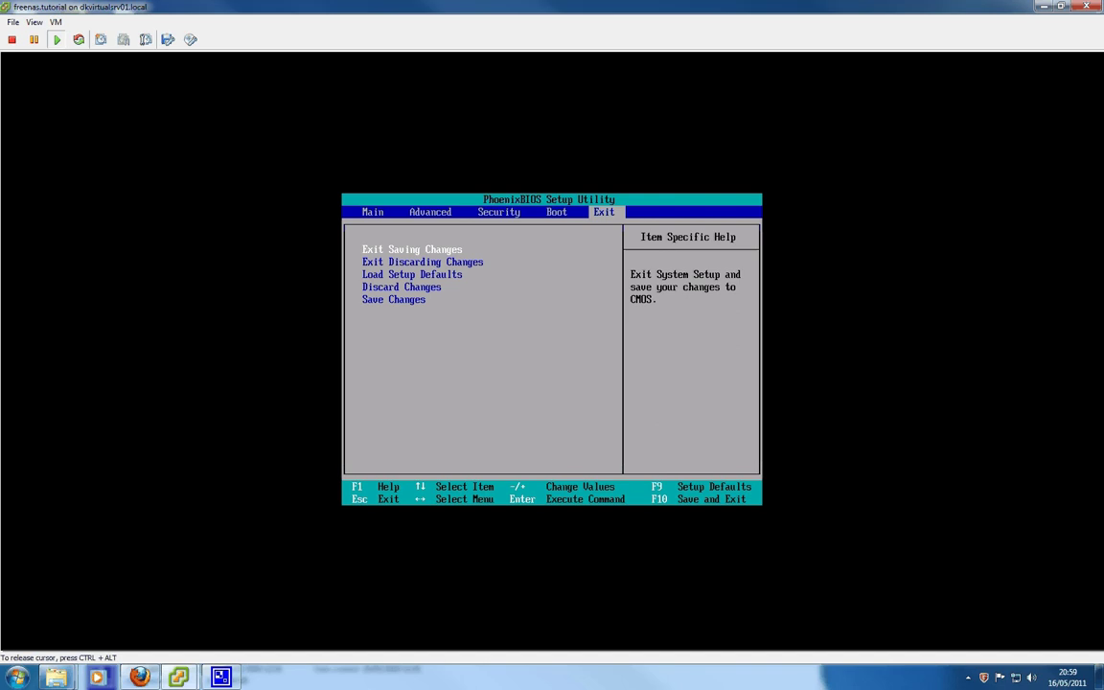
key("Left")
key("Left")
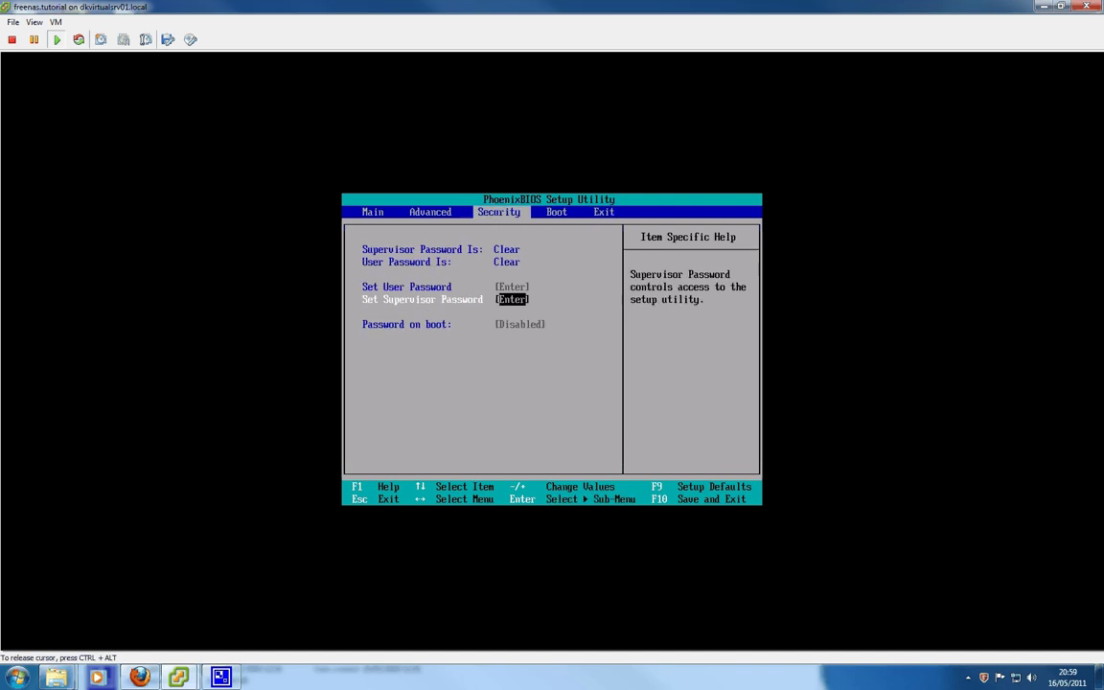
key("Left")
key("Left")
key("Right")
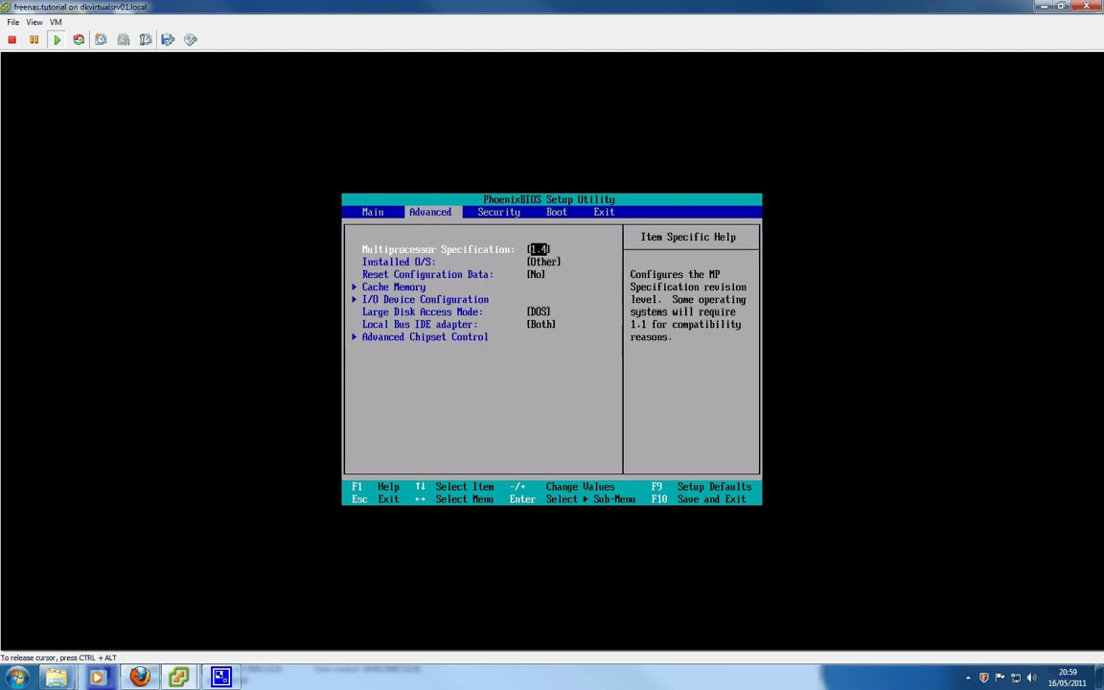
key("Right")
key("Right")
key("Right")
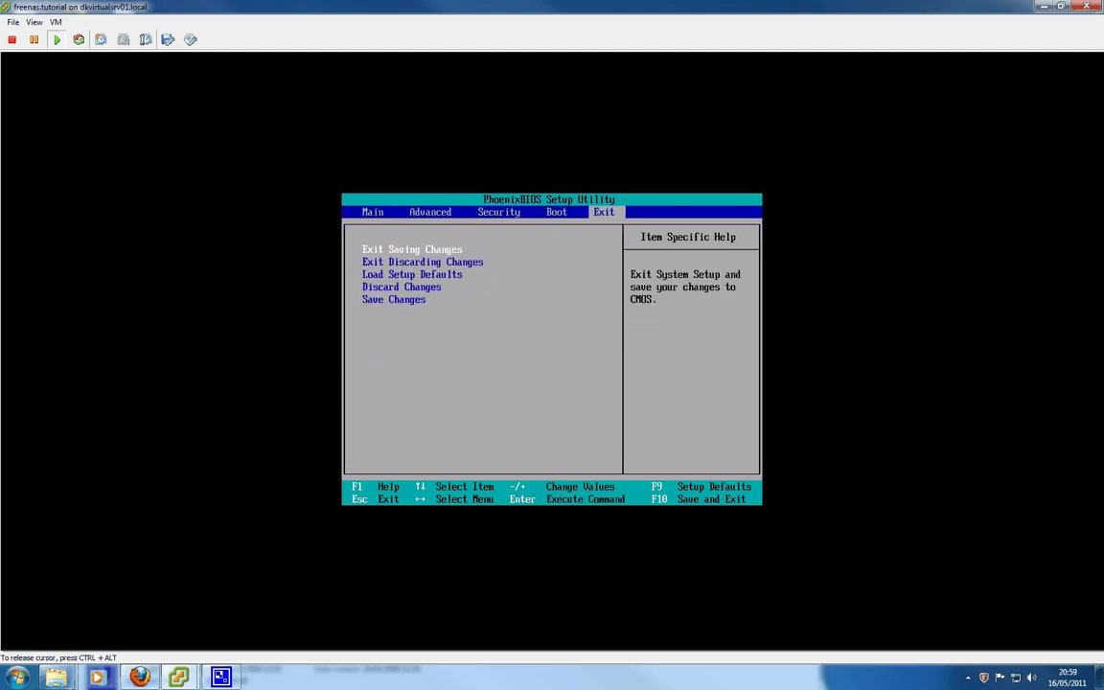
key("Left")
key("Right")
key("Right")
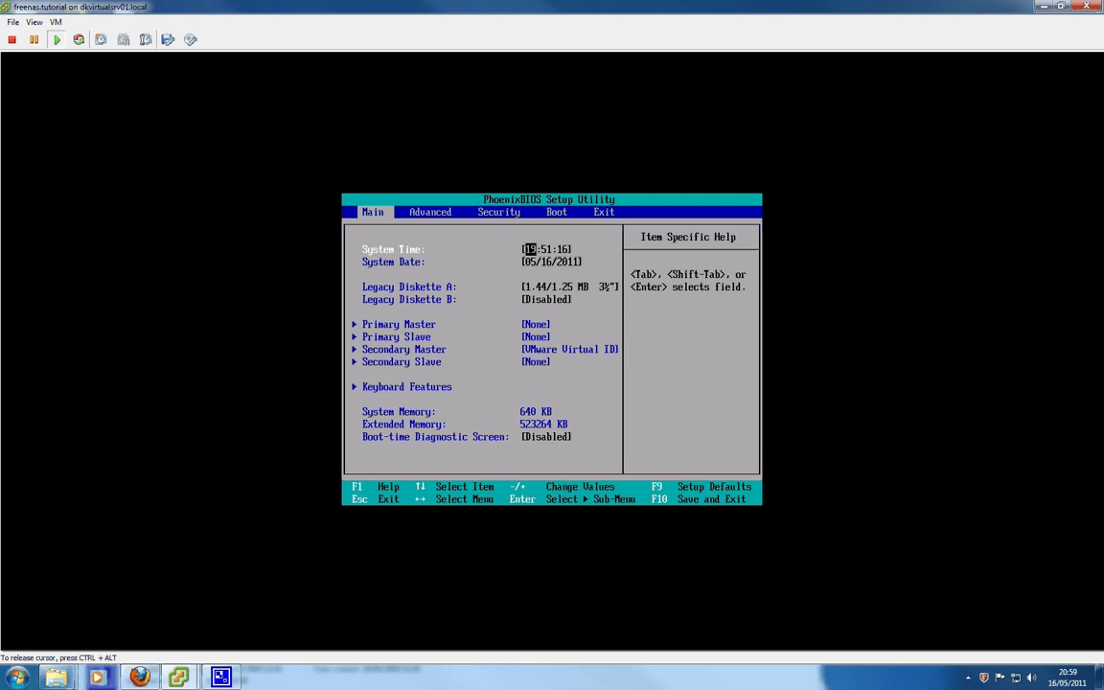
key("Down")
key("Down")
key("Return")
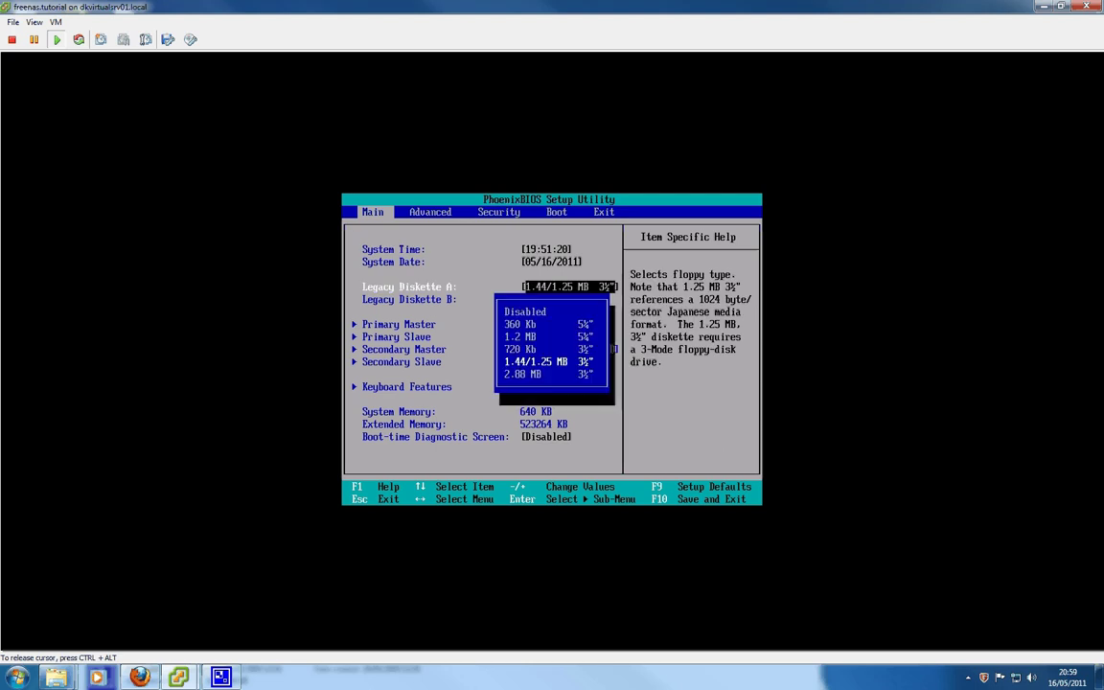
key("Escape")
Move CD-ROM Drive to the top of the boot order and request Exit Saving Changes.
key("Right")
key("Right")
key("Right")
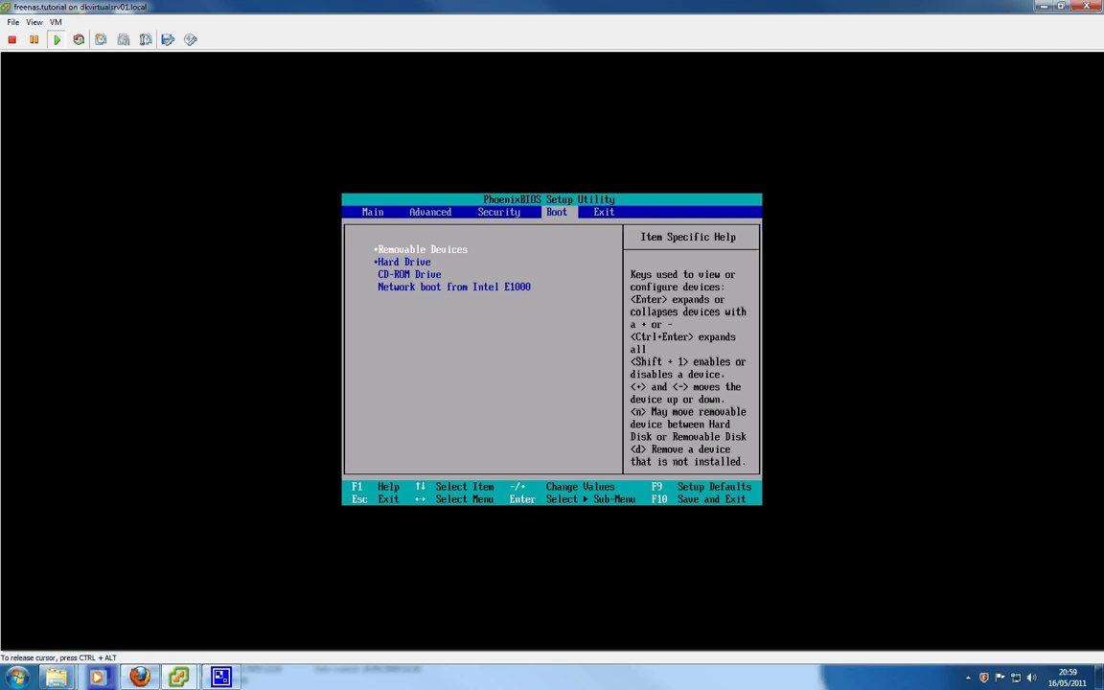
key("Down")
key("Down")
key("plus")
key("plus")
key("Right")
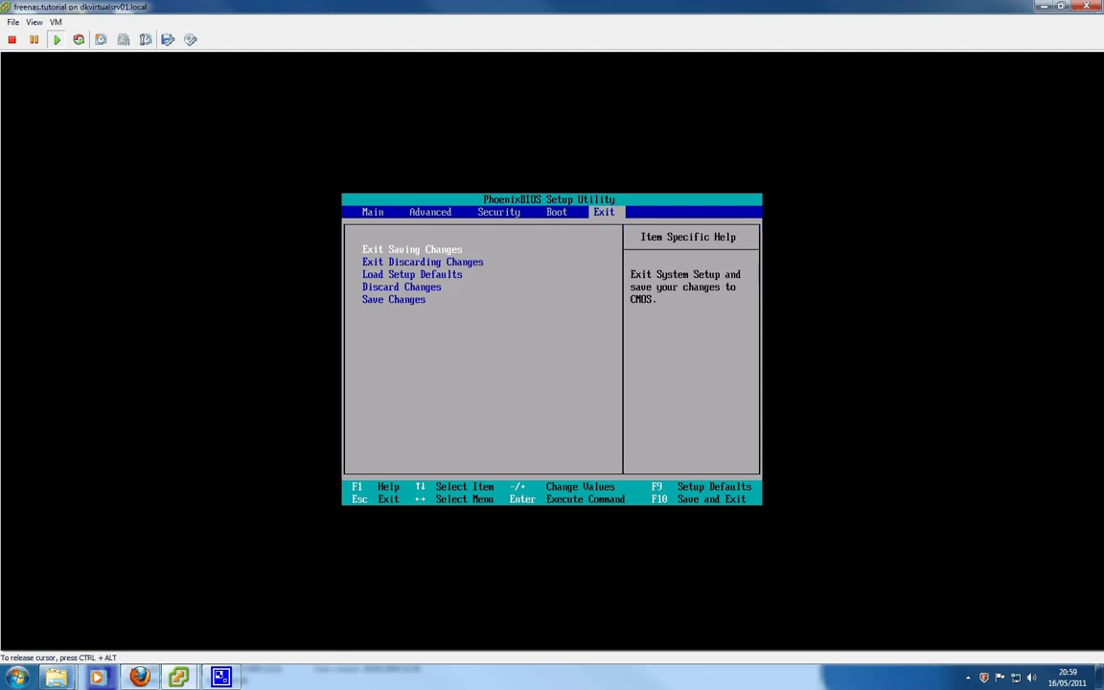
key("Return")
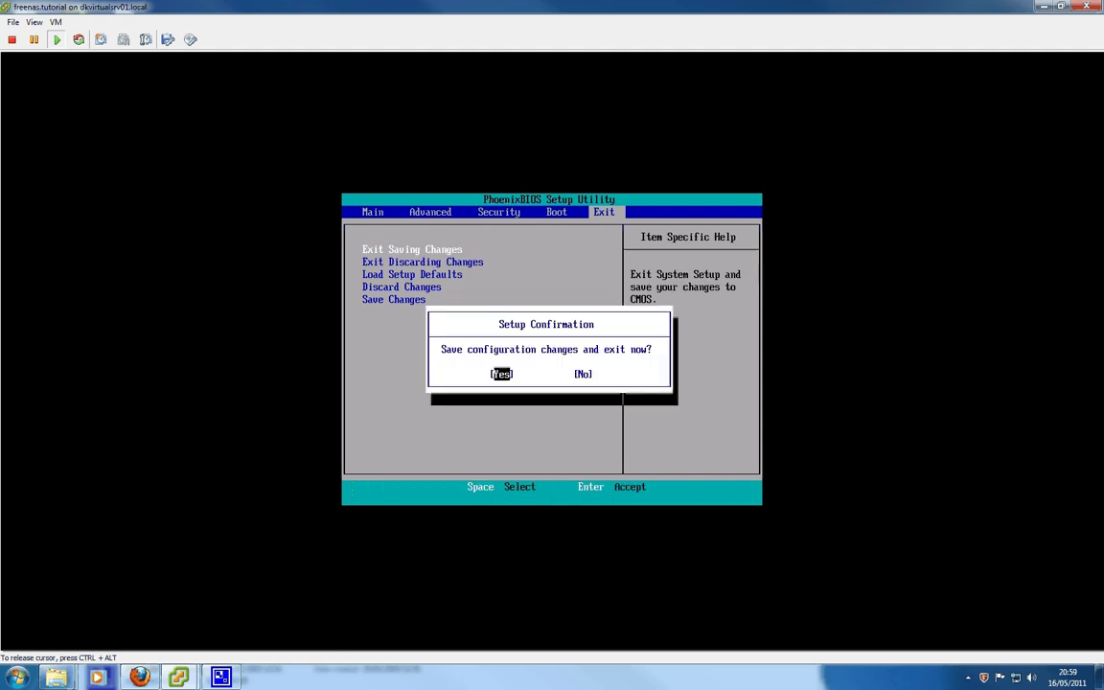
key("ctrl+alt")
Choose to connect CD/DVD Drive 1 to an ISO image on a datastore.
left_click(189, 41)
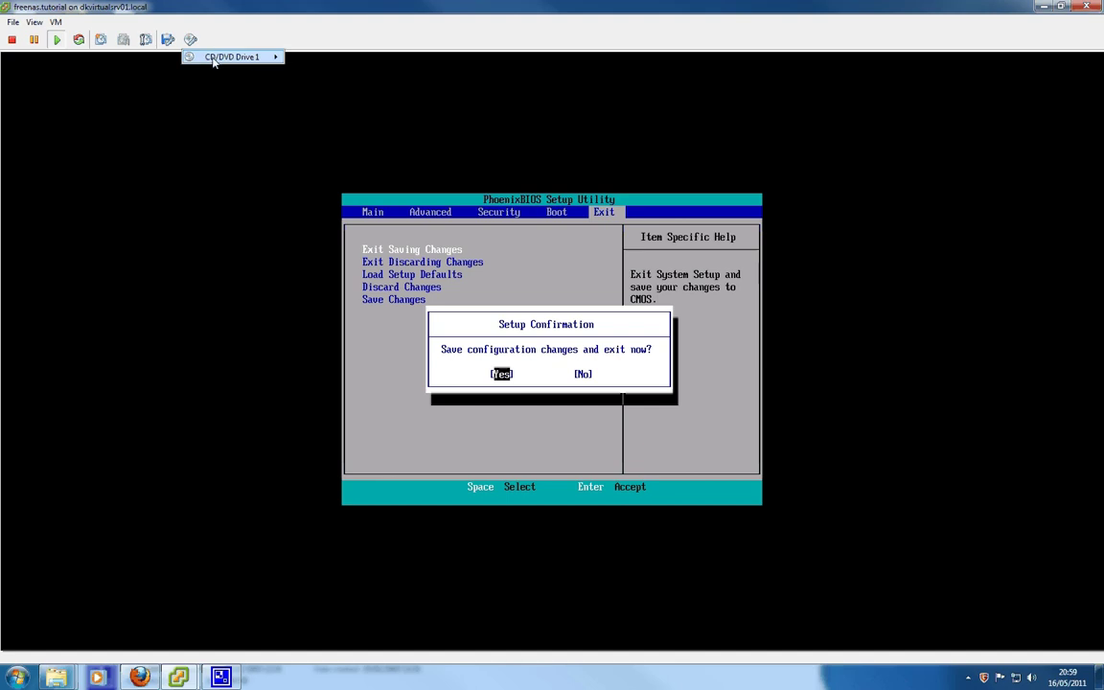
mouse_move(240, 56)
left_click(356, 89)
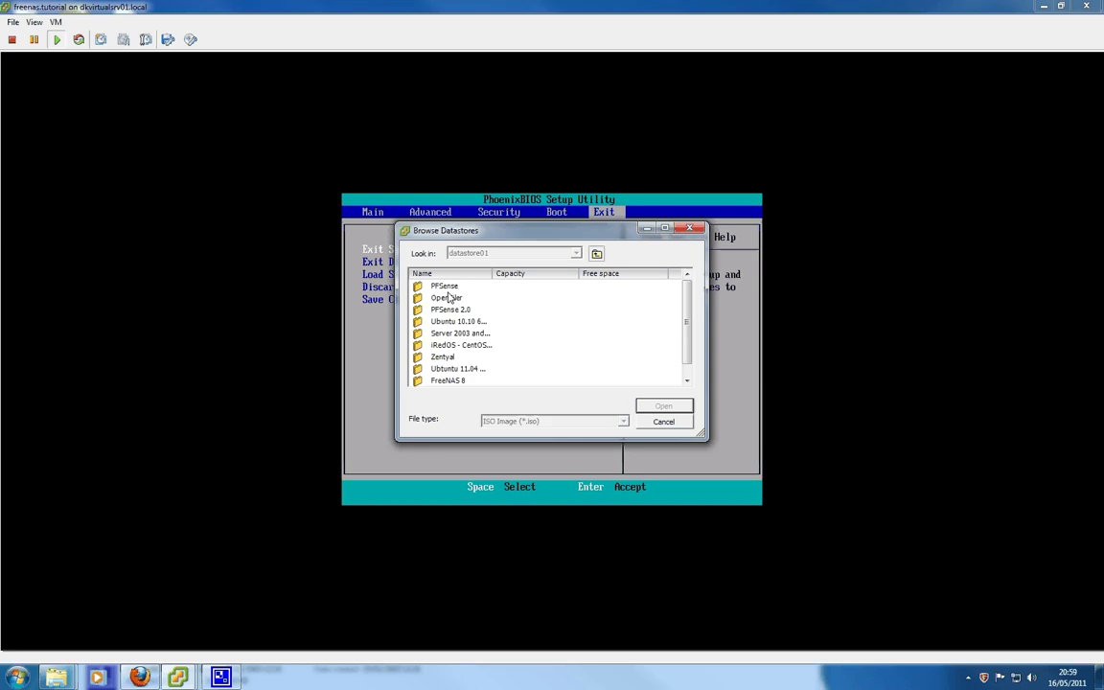
Attach the FreeNAS ISO from datastore01's FreeNAS 8 folder to the CD drive.
double_click(445, 368)
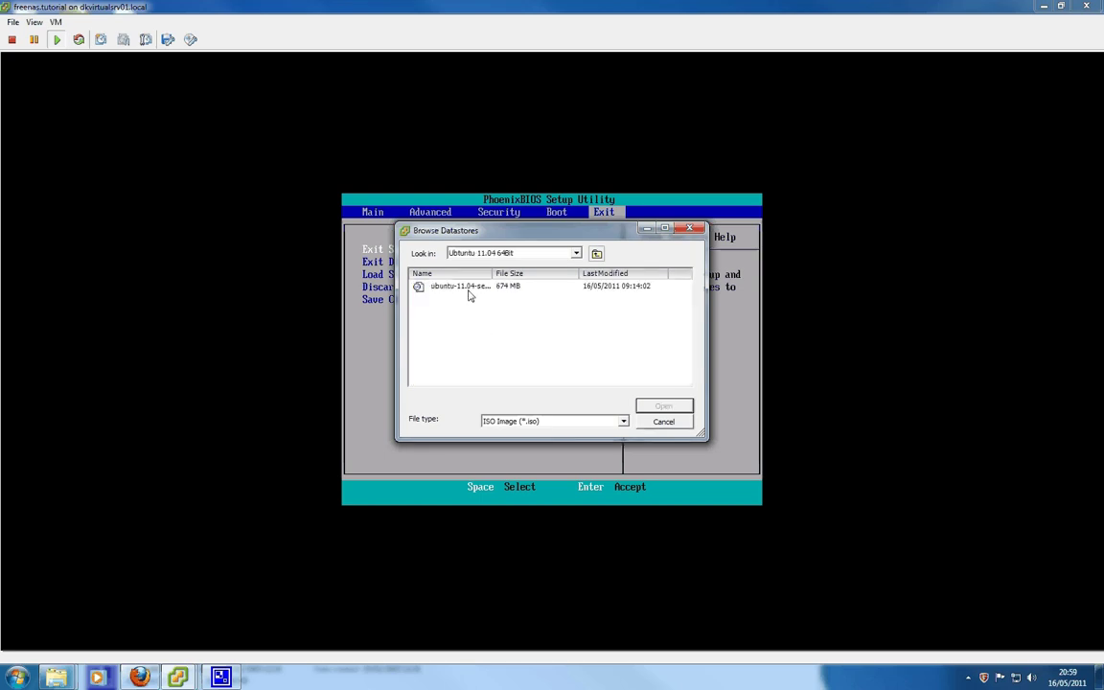
left_click(596, 253)
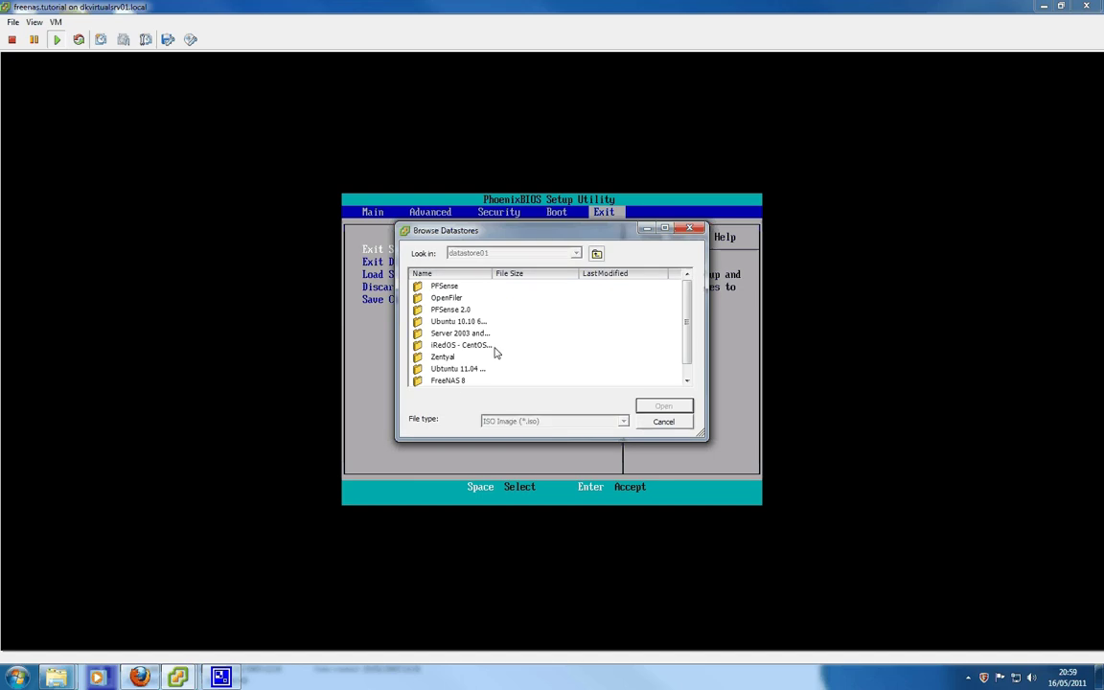
double_click(450, 381)
left_click(446, 287)
double_click(446, 287)
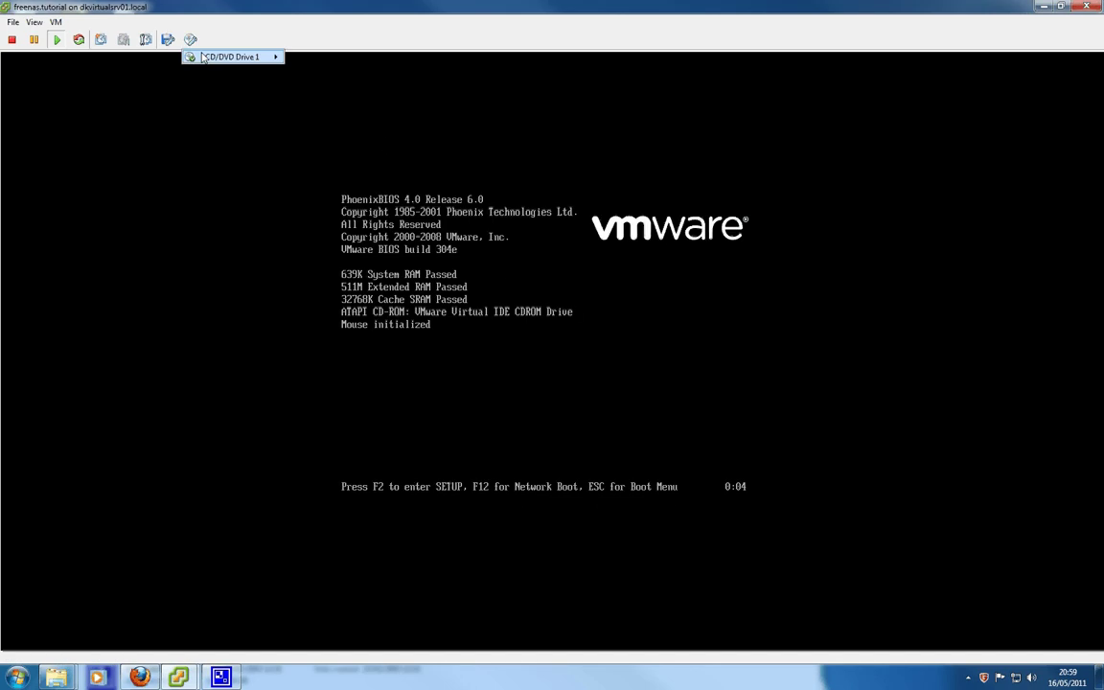
left_click(299, 39)
Give the console keyboard focus while the VM boots from the FreeNAS ISO to the setup menu.
left_click(337, 293)
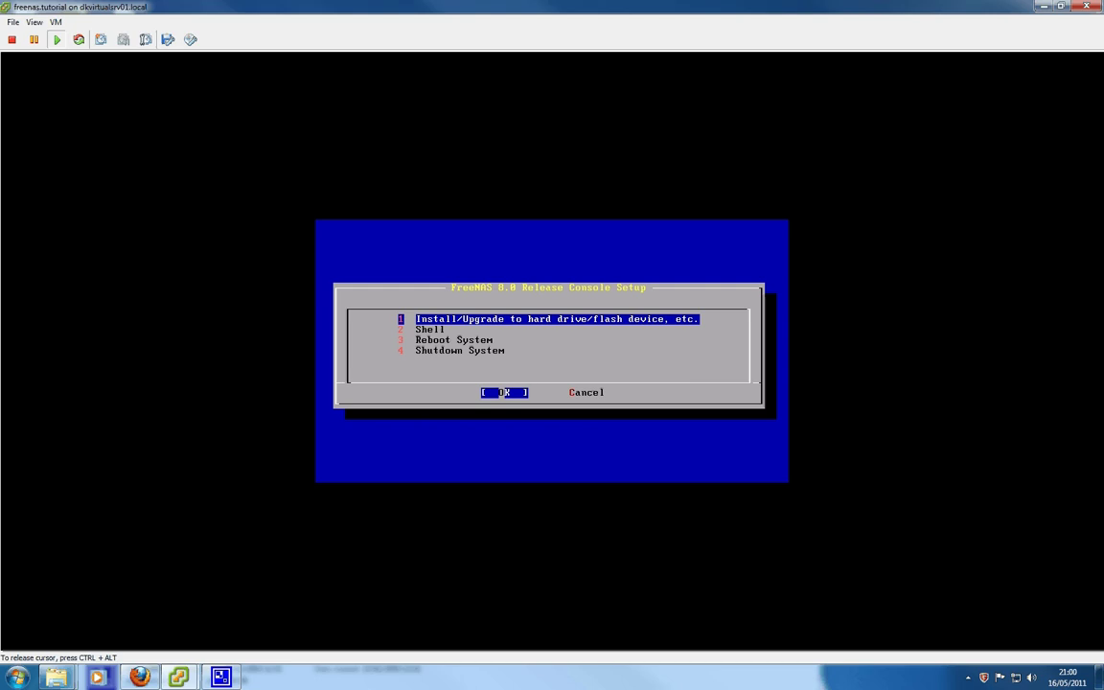
Choose 1 Install/Upgrade and select the 12.0 GiB da0 virtual disk as the destination.
key("Down")
key("Up")
key("Return")
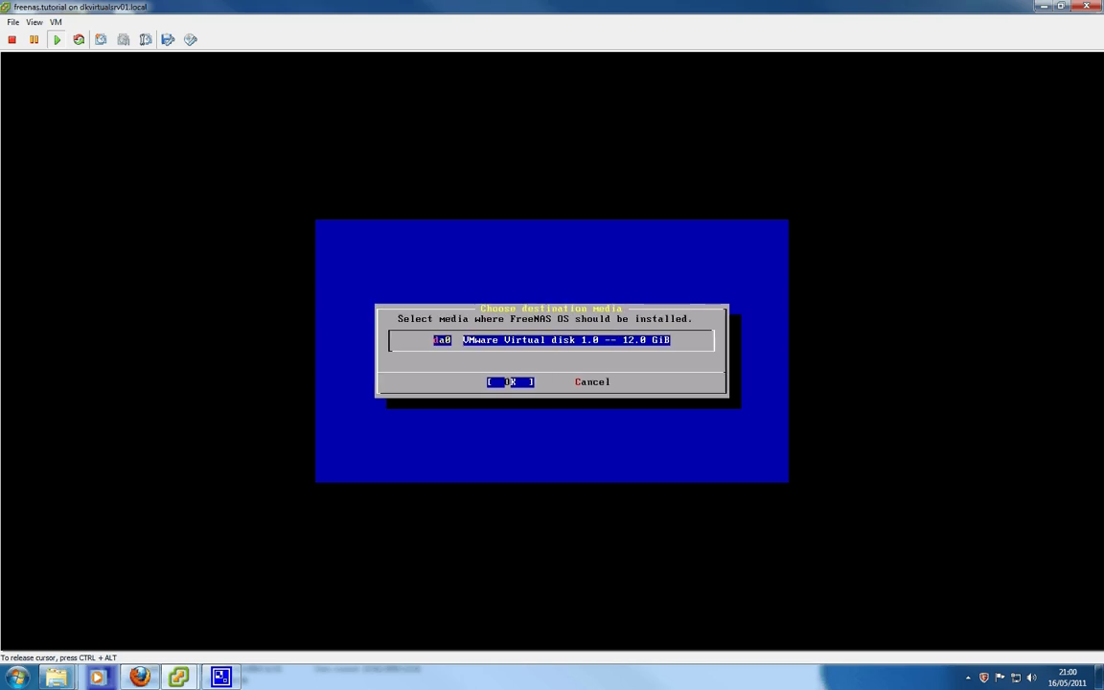
key("Return")
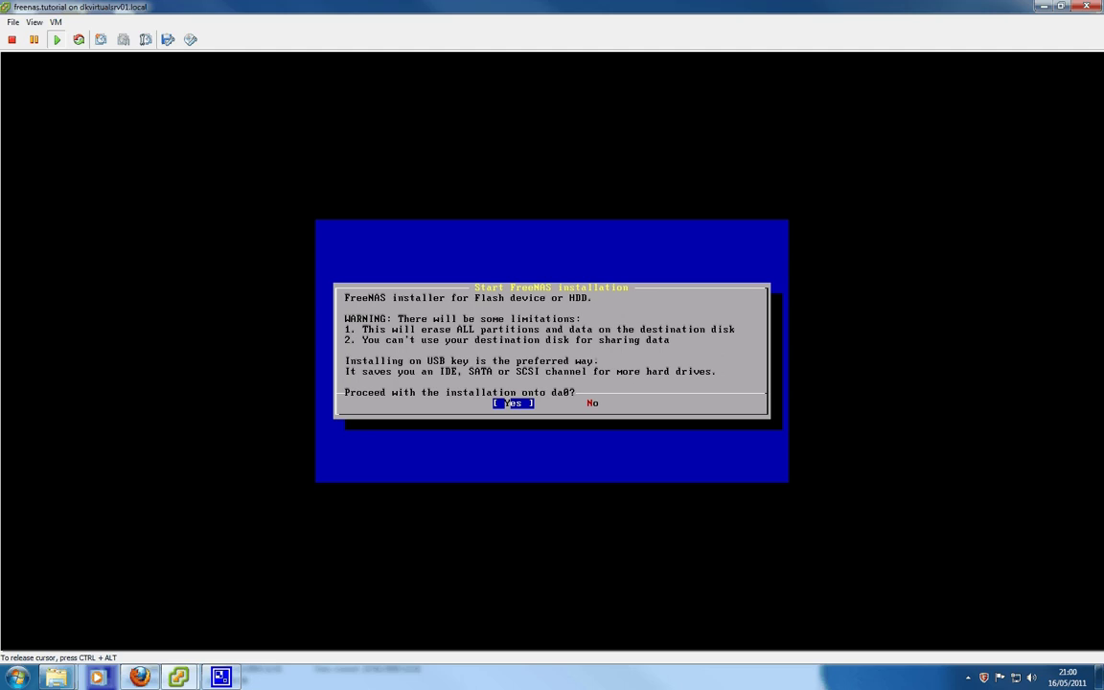
Leave the Start FreeNAS installation prompt on Yes rather than declining it.
key("Right")
key("Left")
key("Right")
key("Left")
key("Right")
key("Left")
Confirm installing FreeNAS onto da0 and let the image write climb to 99%.
key("Return")
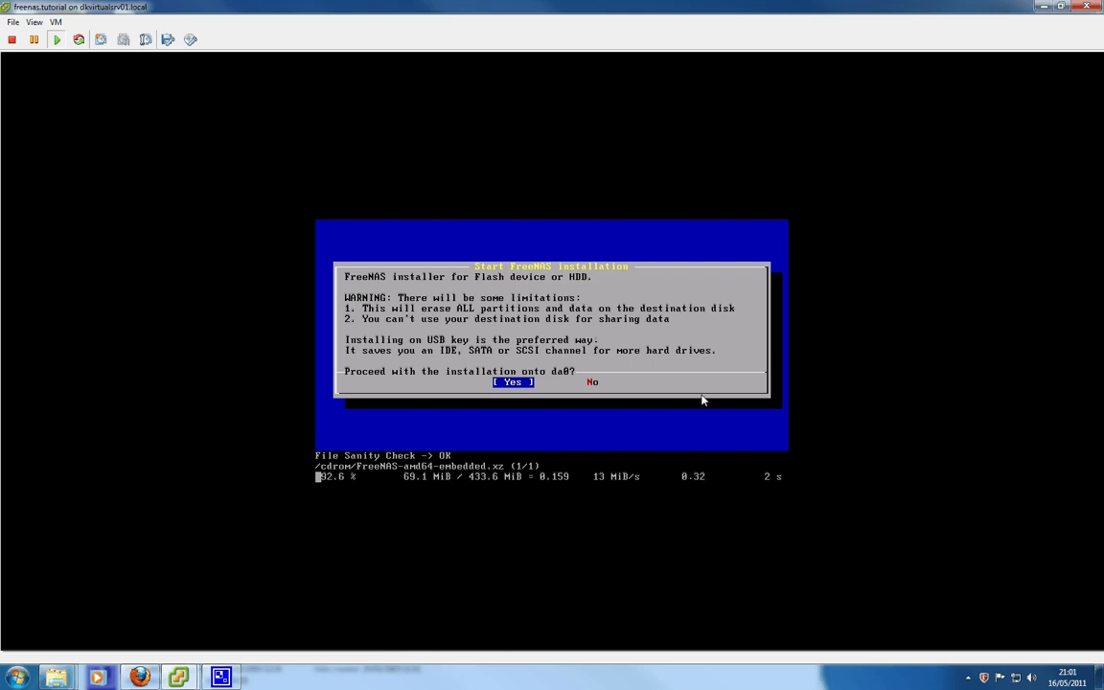
left_click(598, 432)
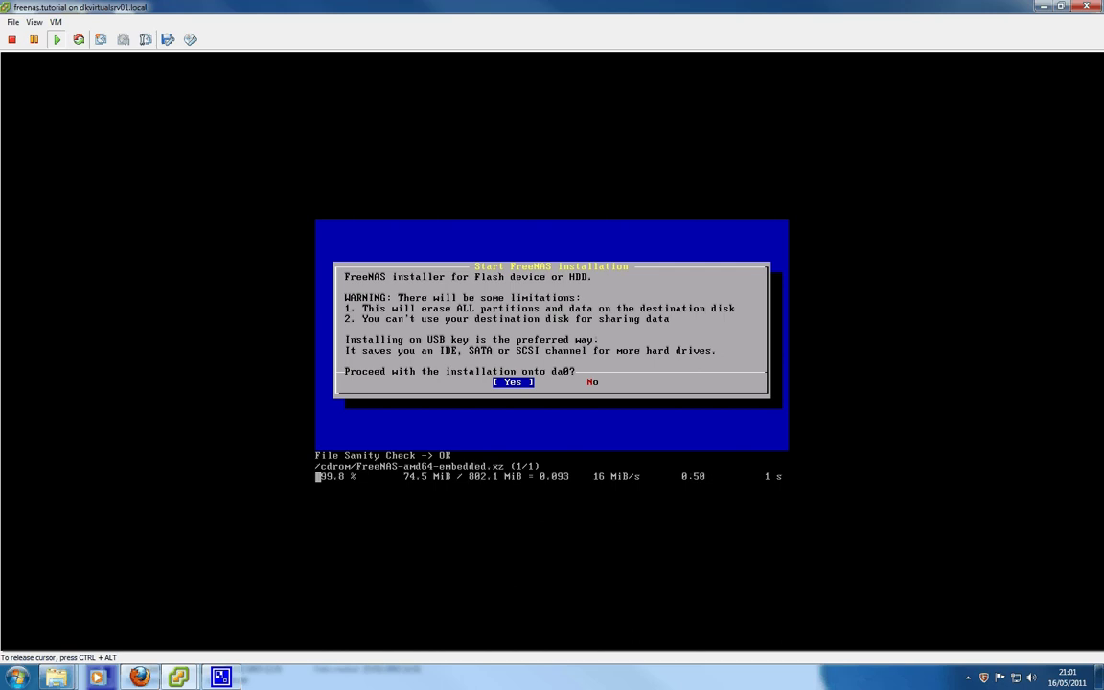
key("ctrl+alt")
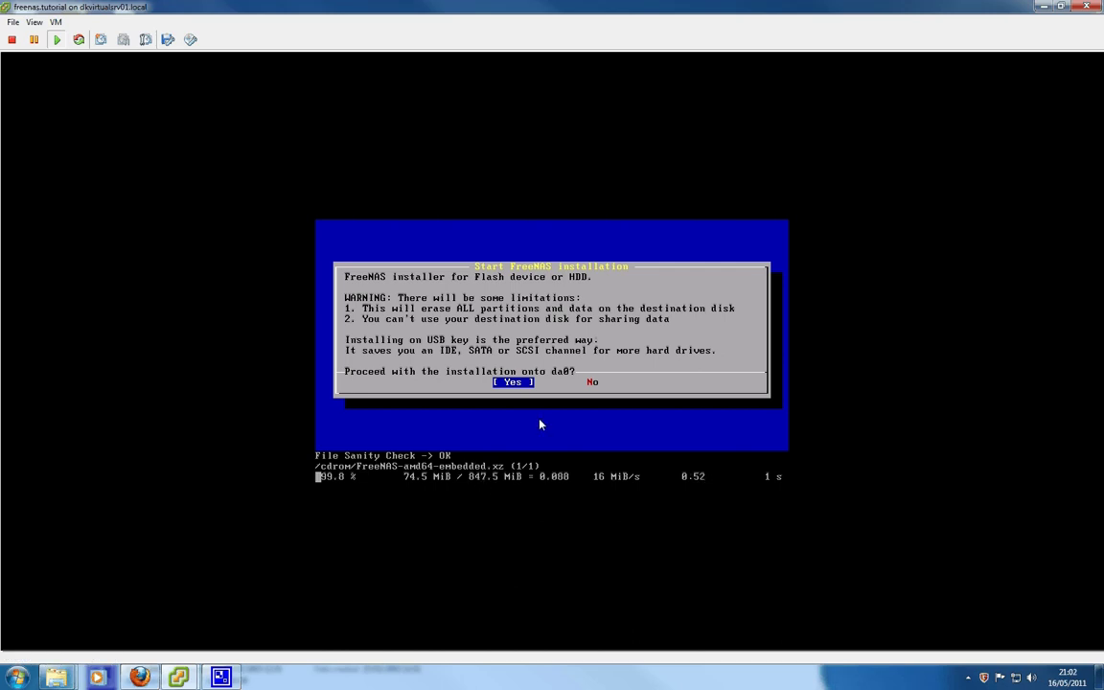
left_click(539, 423)
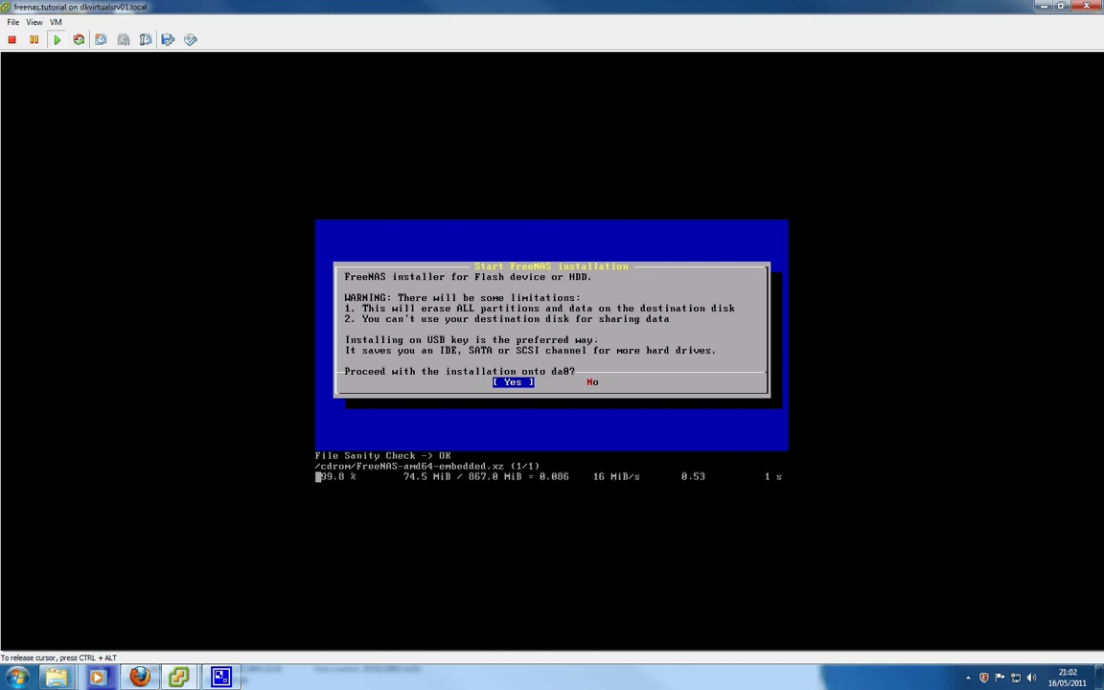